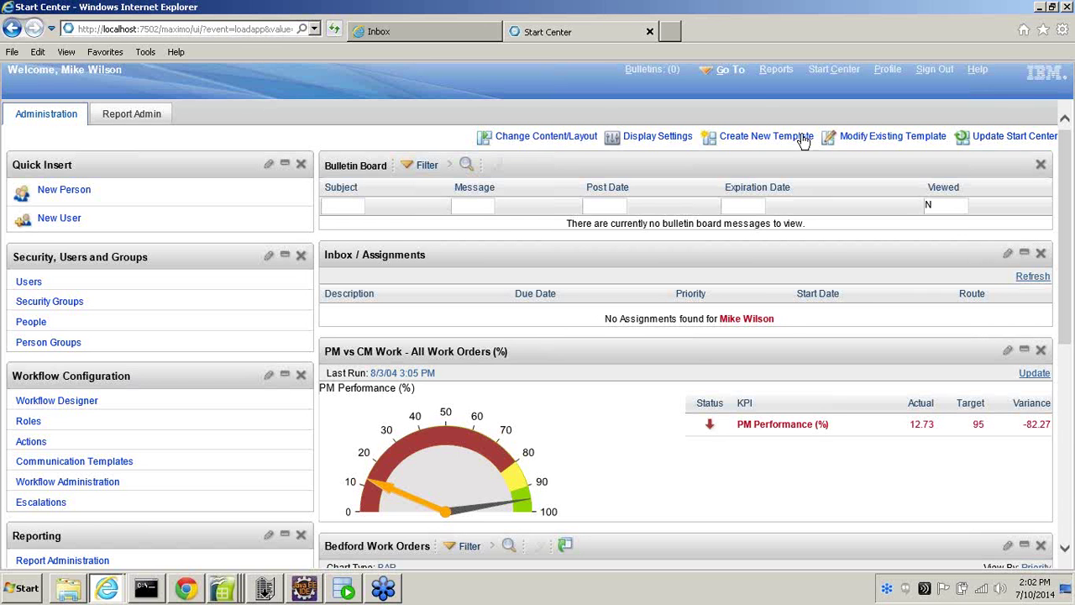
Open Standard Holdoff 1005 for the condensate return pump from the Standard Holdoffs application.
click(741, 77)
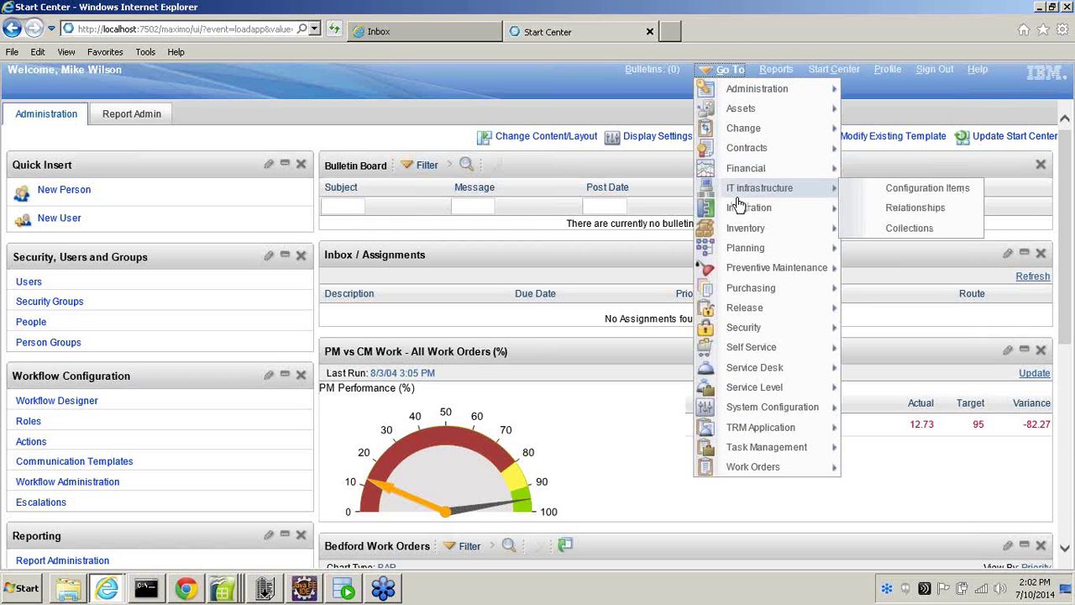
mouse_move(776, 407)
click(777, 468)
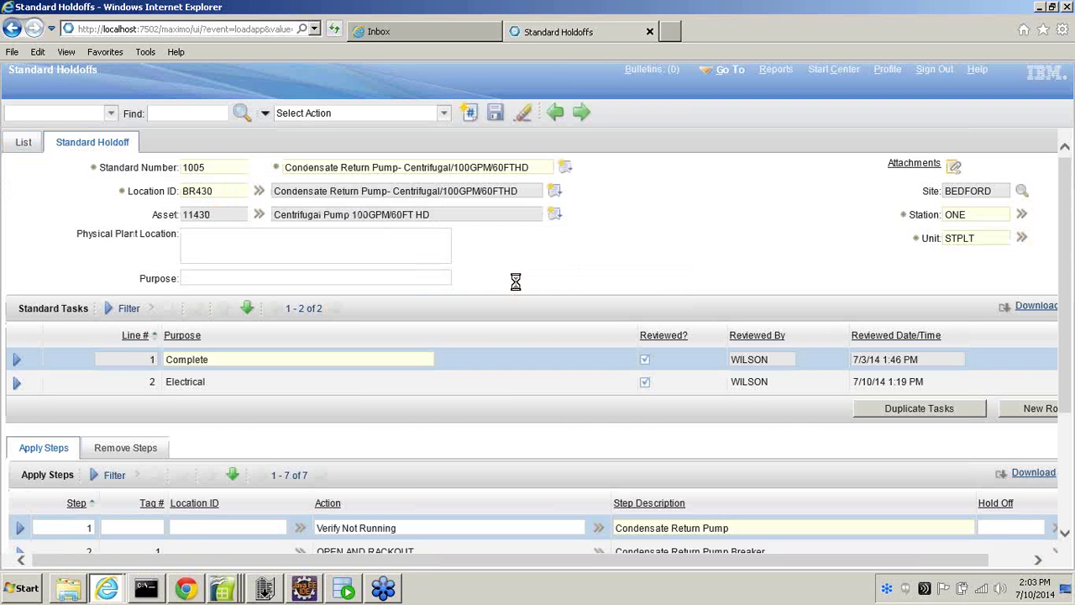
Select the Electrical task to list its four apply steps, starting with Verify Not Running.
scroll(516, 281, down, 2)
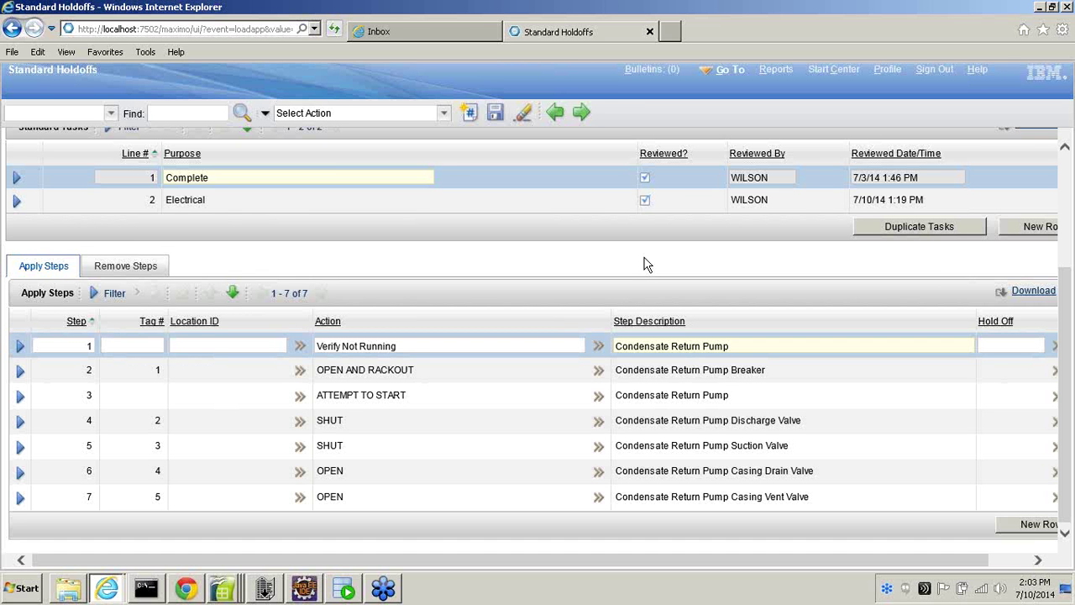
click(263, 203)
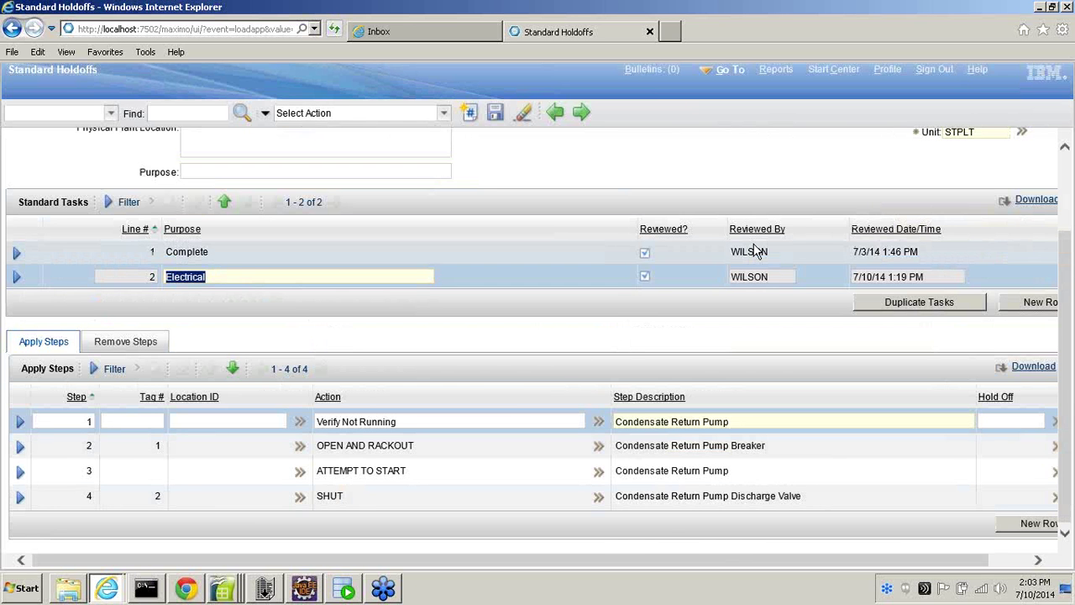
scroll(753, 249, up, 3)
Select the Complete task (Line 1) to list its seven apply steps again.
click(248, 194)
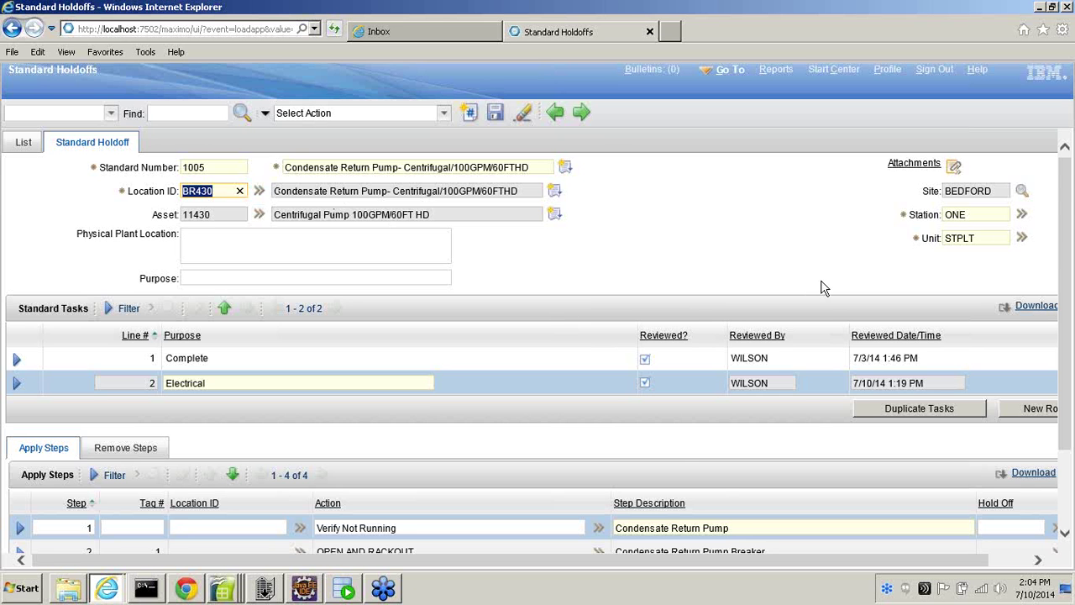
scroll(818, 288, down, 3)
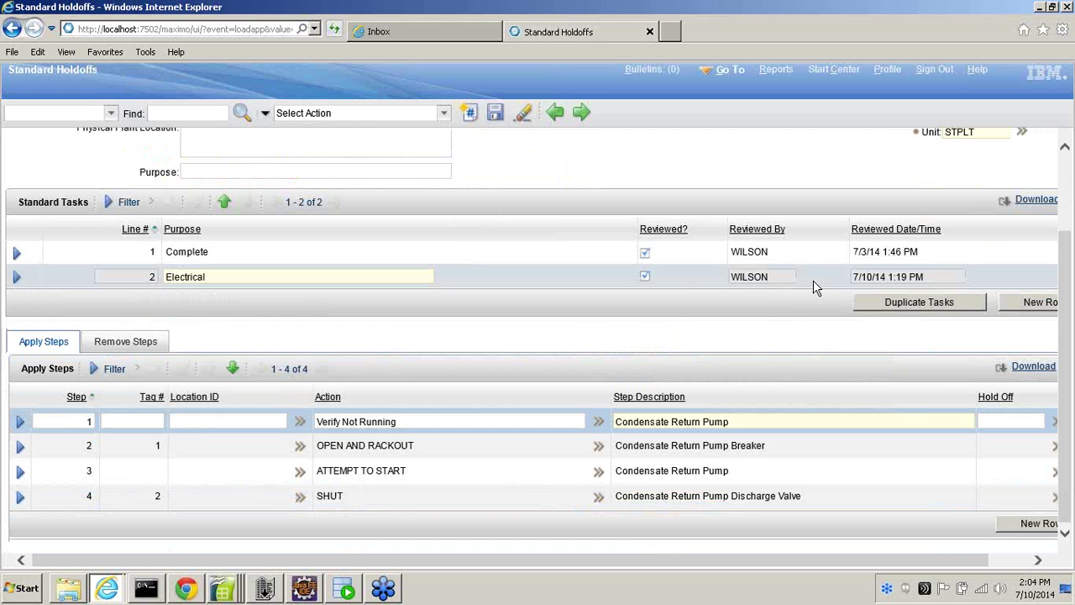
click(258, 258)
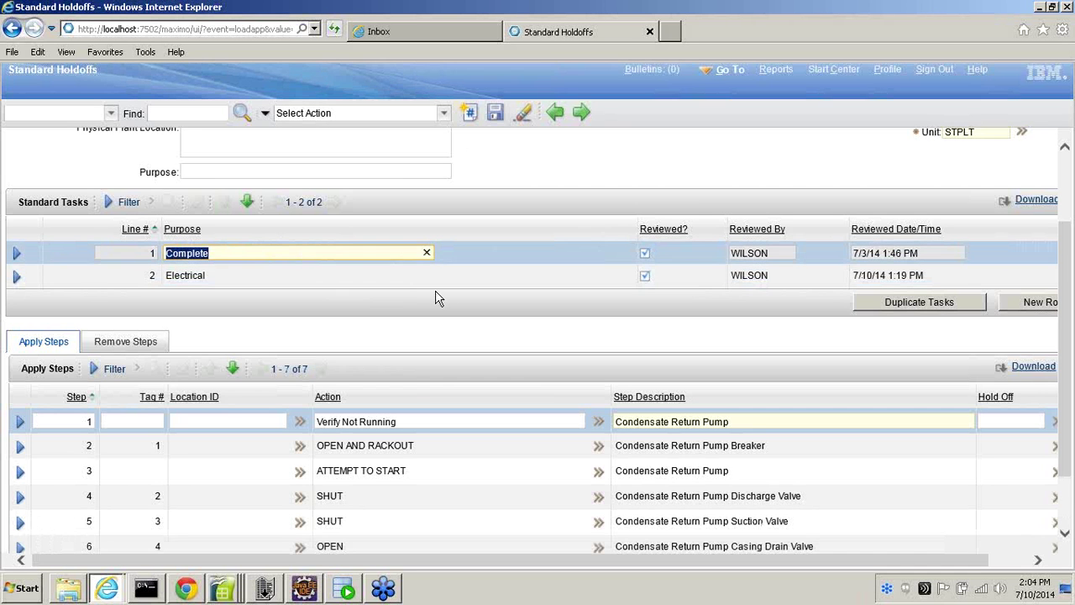
Expand apply step 1, Verify Not Running on the Condensate Return Pump, to show its details.
scroll(157, 382, down, 1)
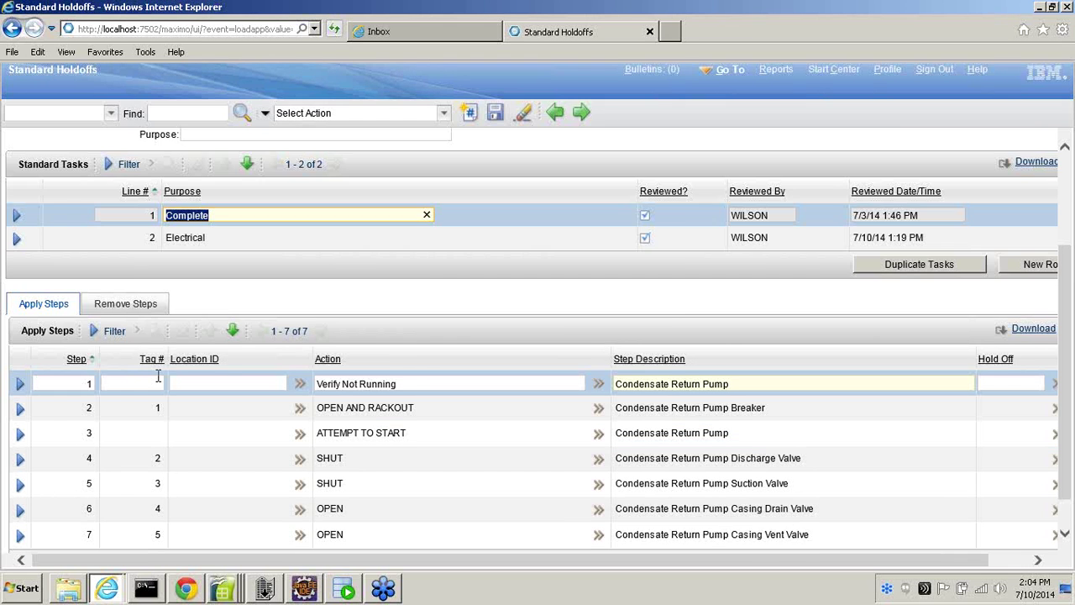
scroll(157, 377, down, 1)
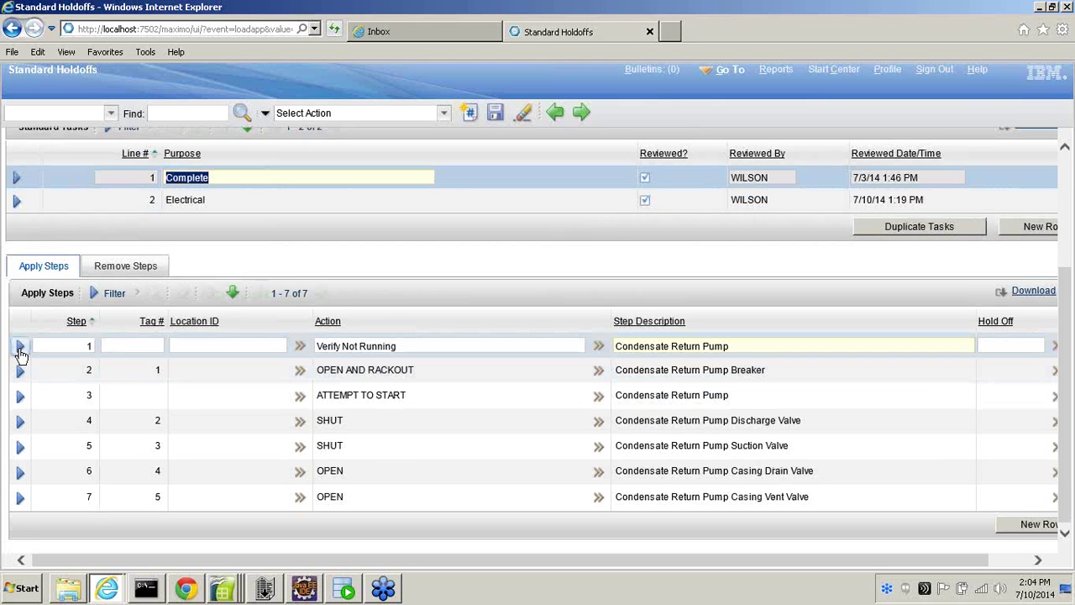
click(18, 346)
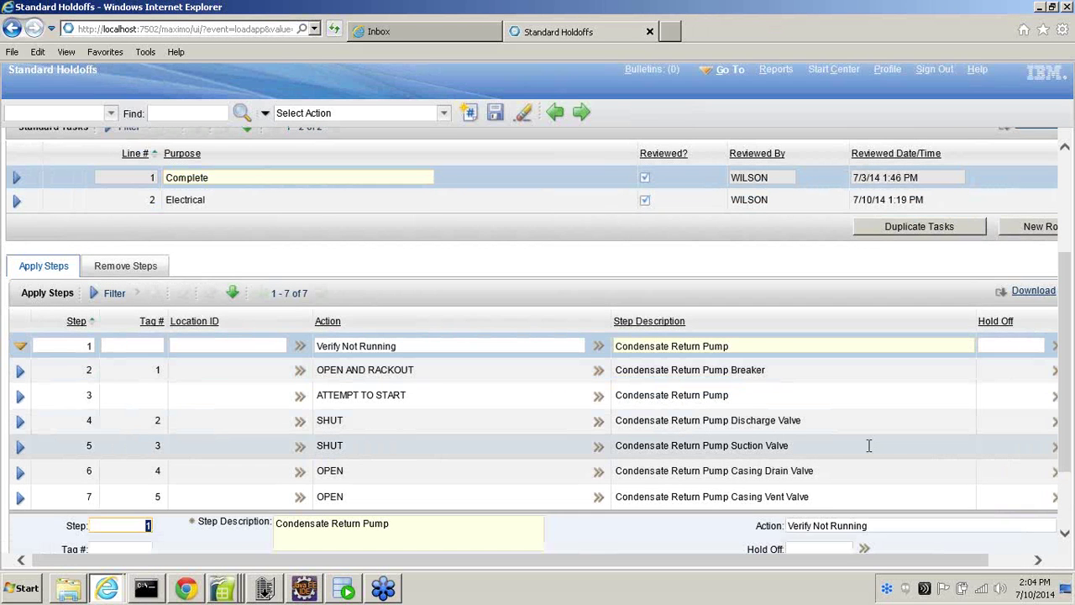
scroll(870, 445, down, 3)
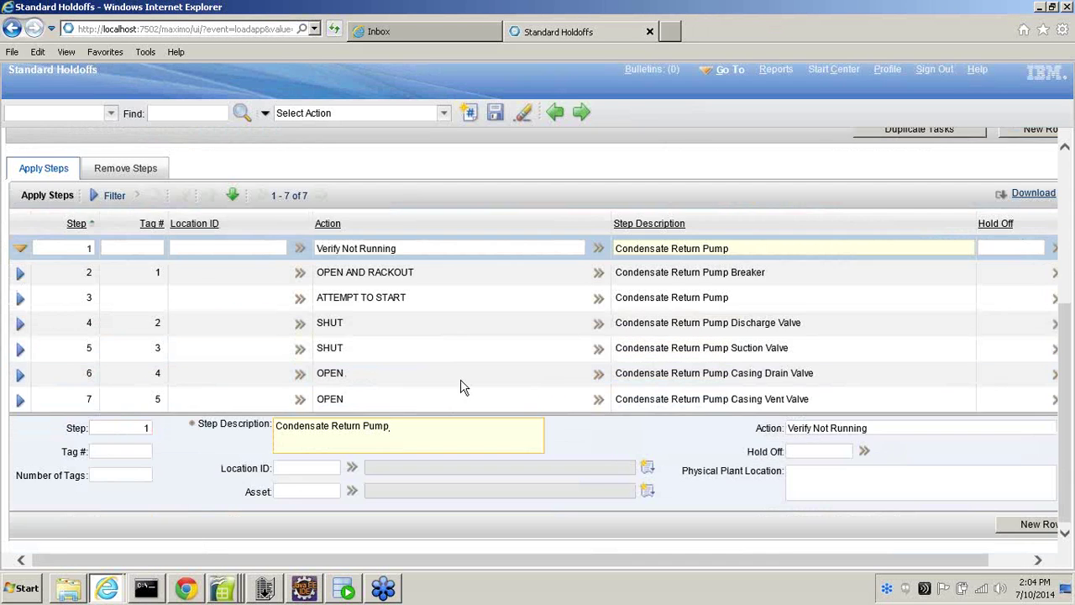
Compare step 2's OPEN AND RACKOUT details with step 1's Verify Not Running action.
click(396, 271)
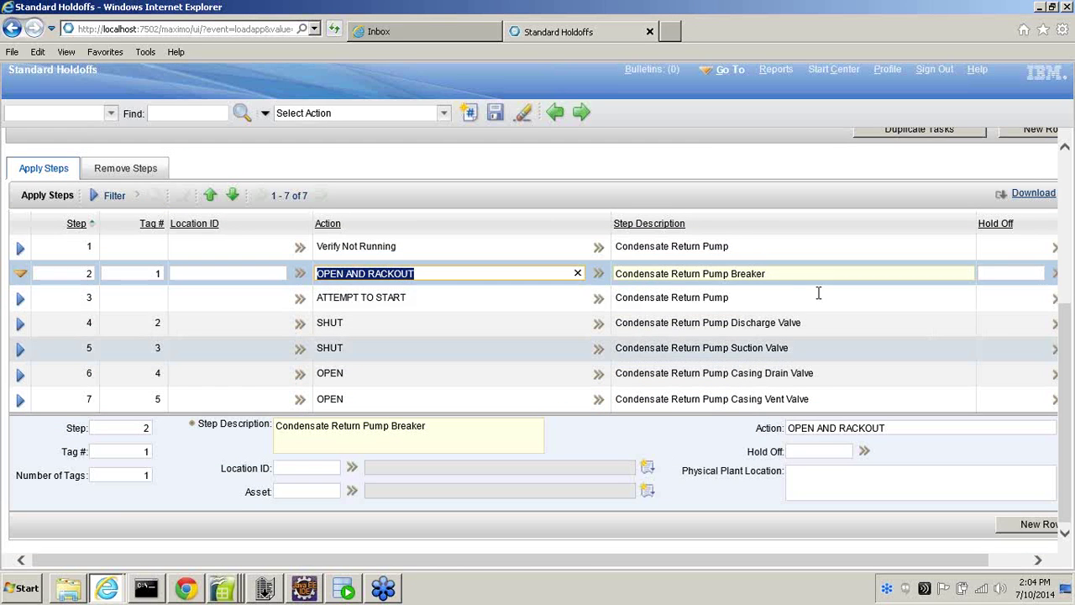
click(720, 246)
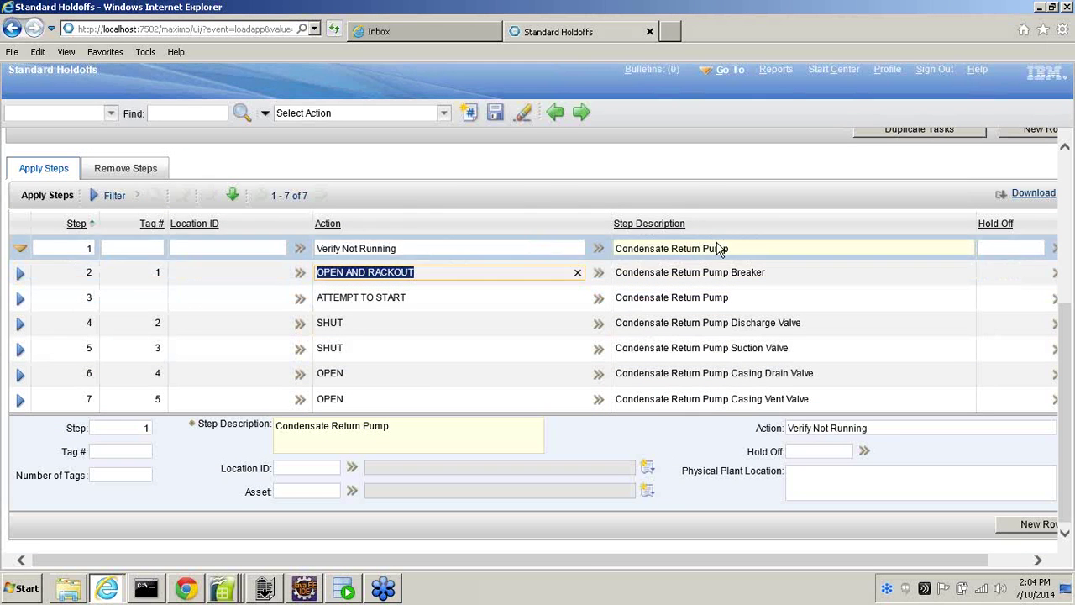
click(410, 255)
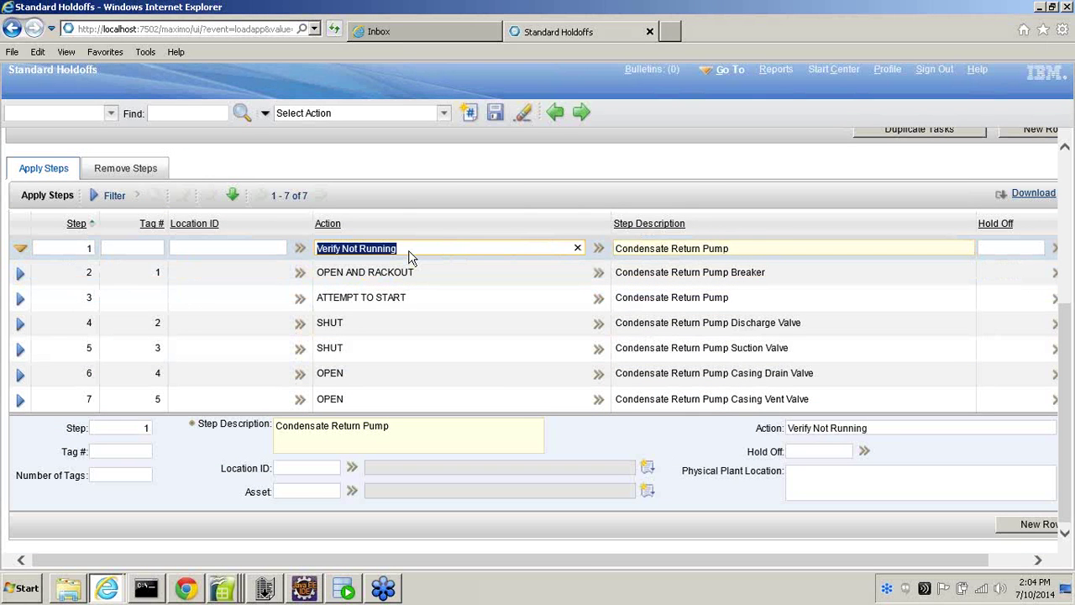
click(416, 272)
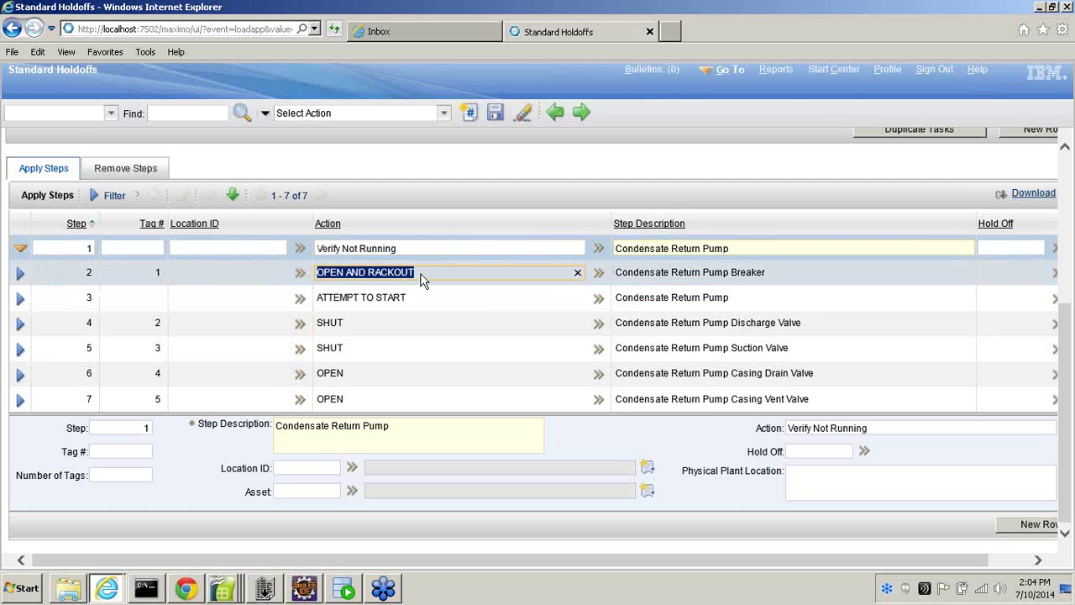
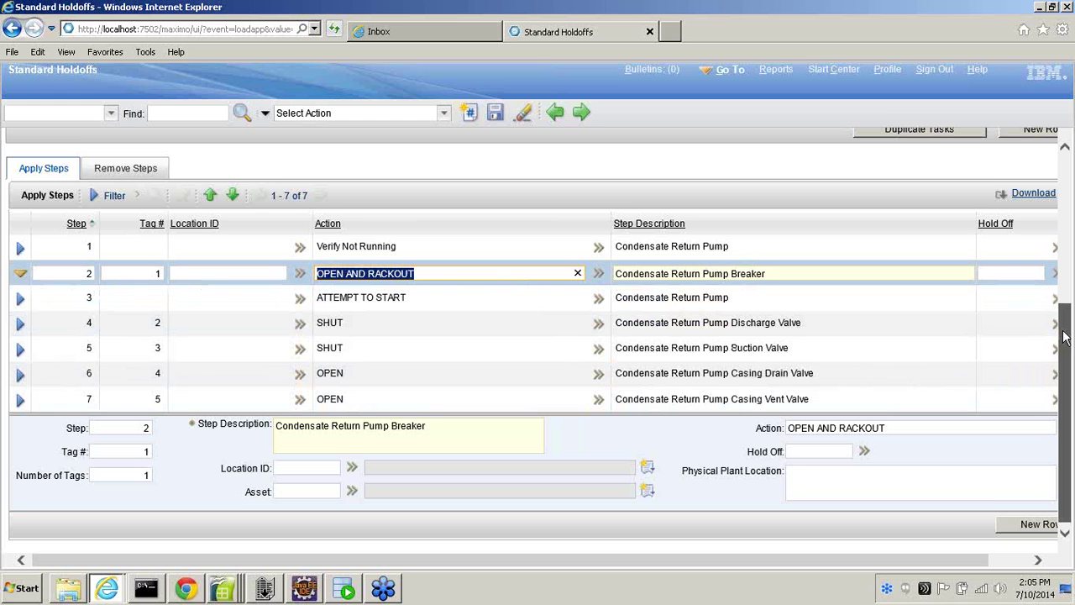
Scroll down to the holdoff's step tables and show the Remove Steps tab.
drag(1064, 336, 1066, 311)
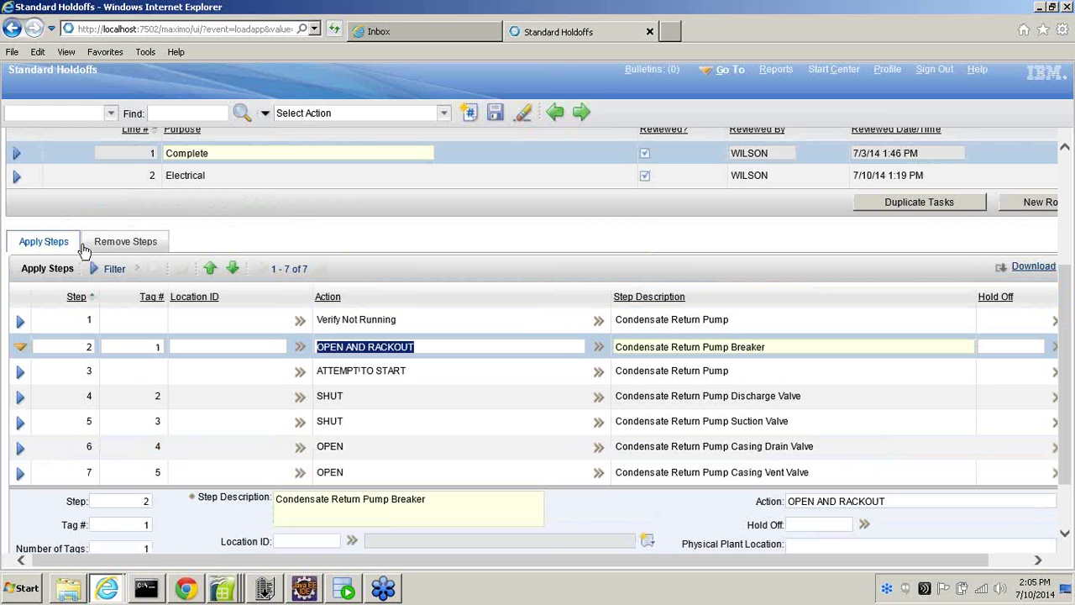
click(127, 244)
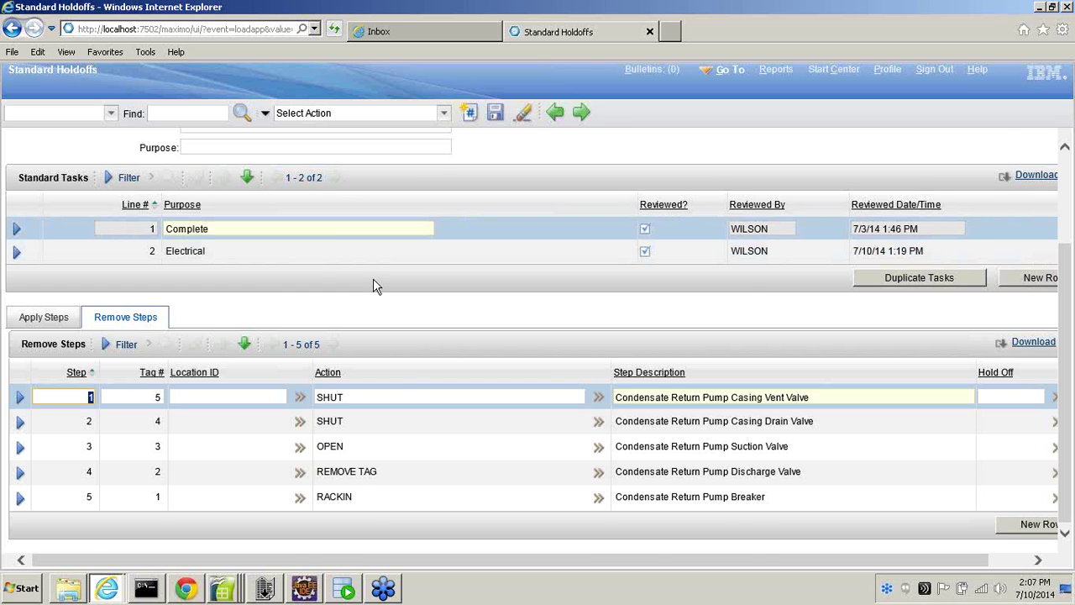
Scroll back up to the top of standard holdoff 1005's record.
scroll(373, 278, up, 1)
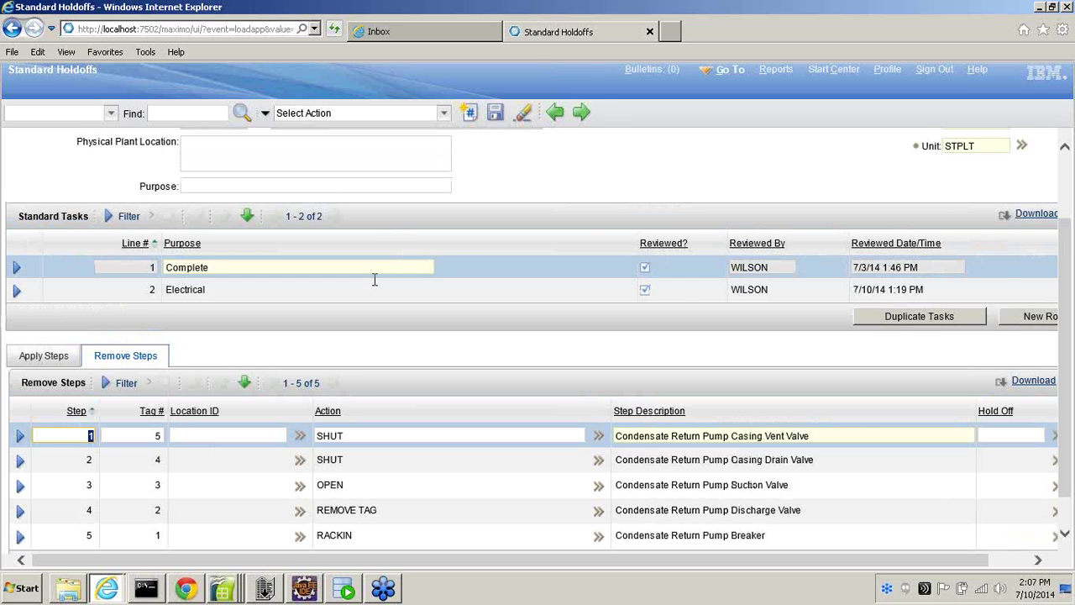
scroll(374, 280, up, 2)
scroll(375, 279, up, 1)
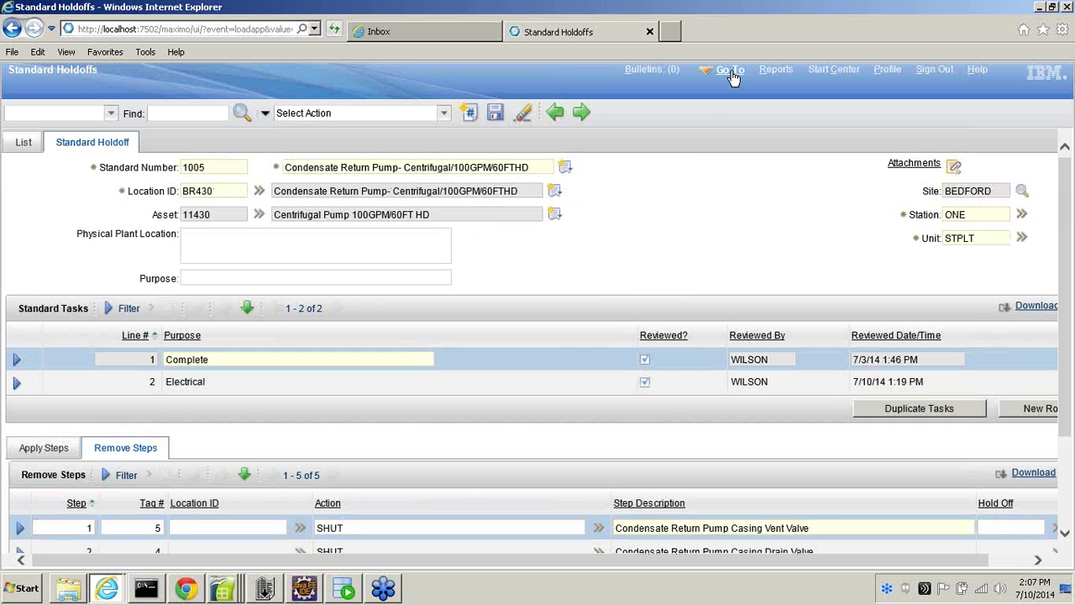
Start a new operating order in Operating Order Tracking and select standard holdoff 1005.
click(729, 72)
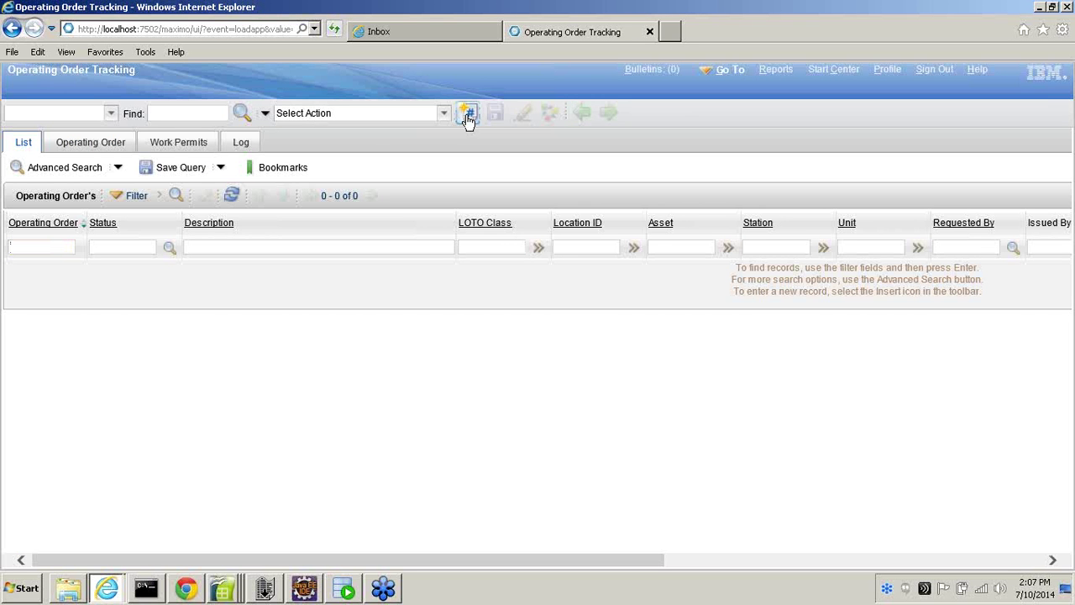
click(468, 118)
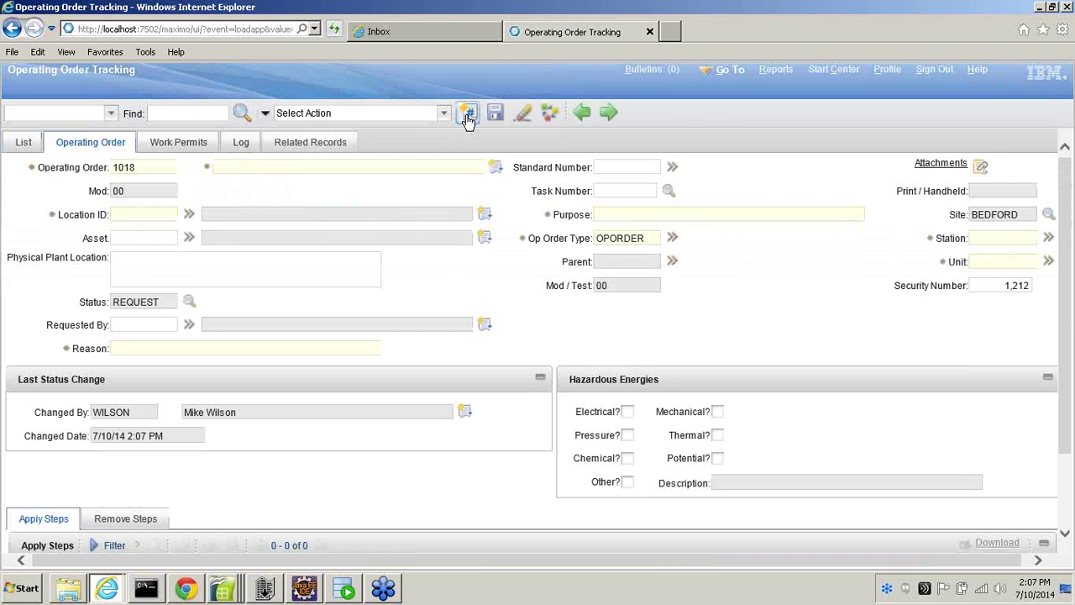
click(672, 167)
click(697, 185)
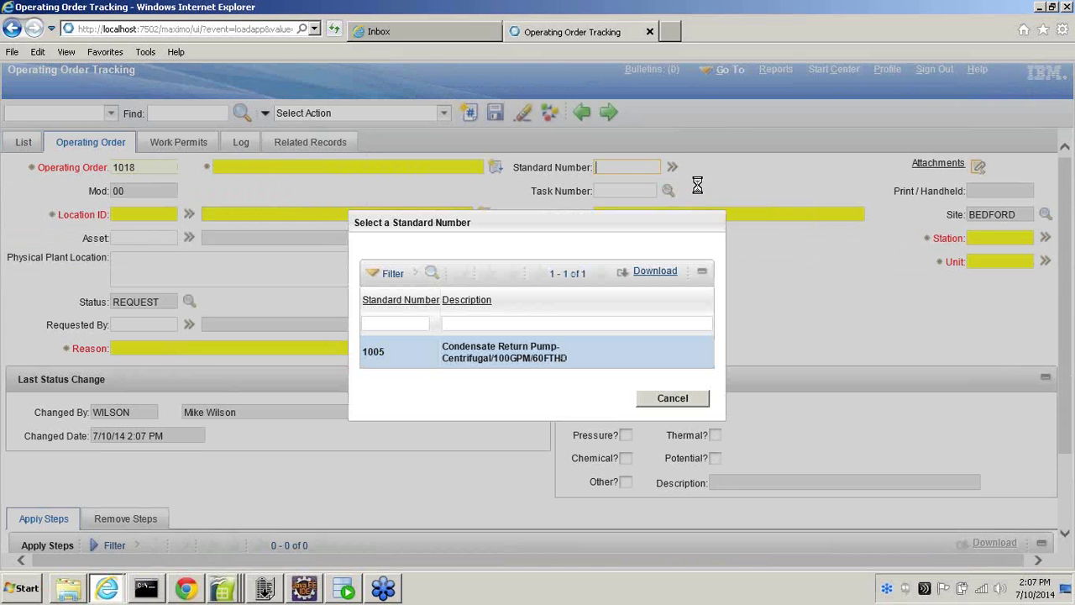
click(372, 352)
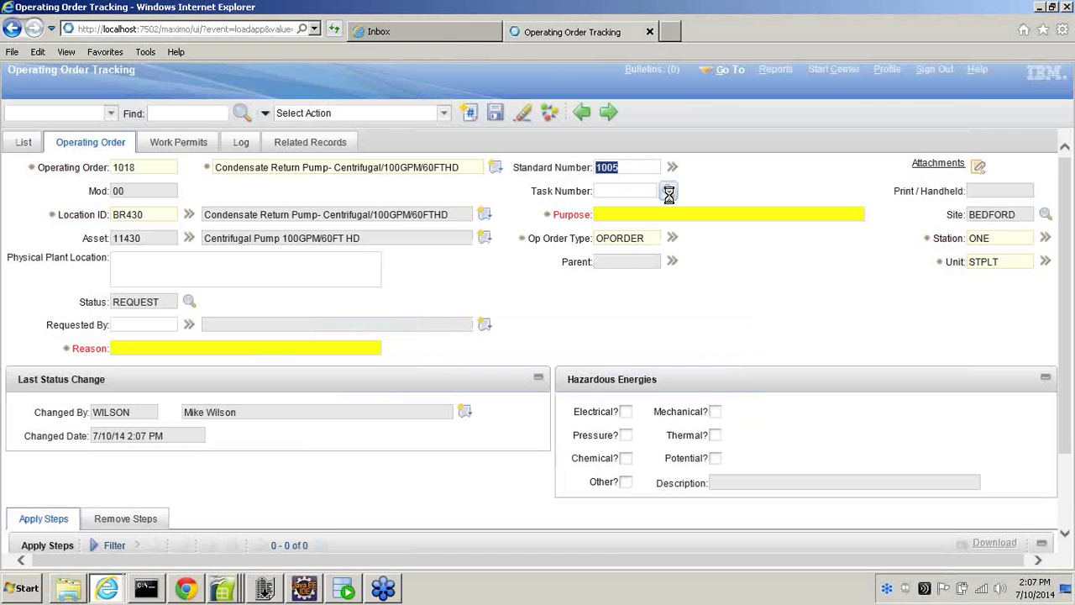
Choose task 2 Electrical, enter reason 'testing', and save order 1018.
click(667, 190)
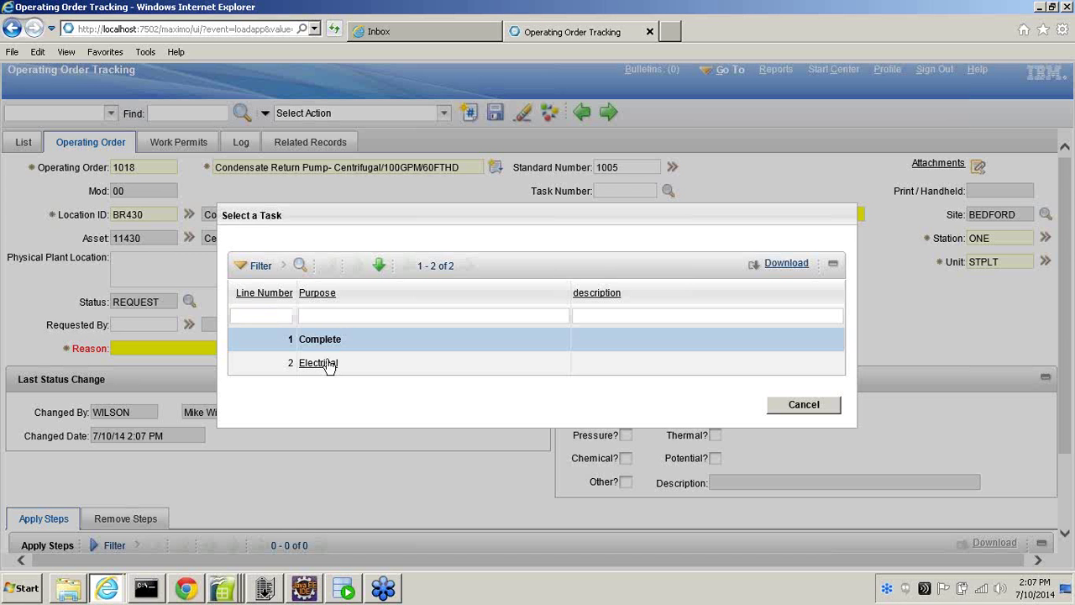
click(319, 363)
click(300, 344)
text(testing)
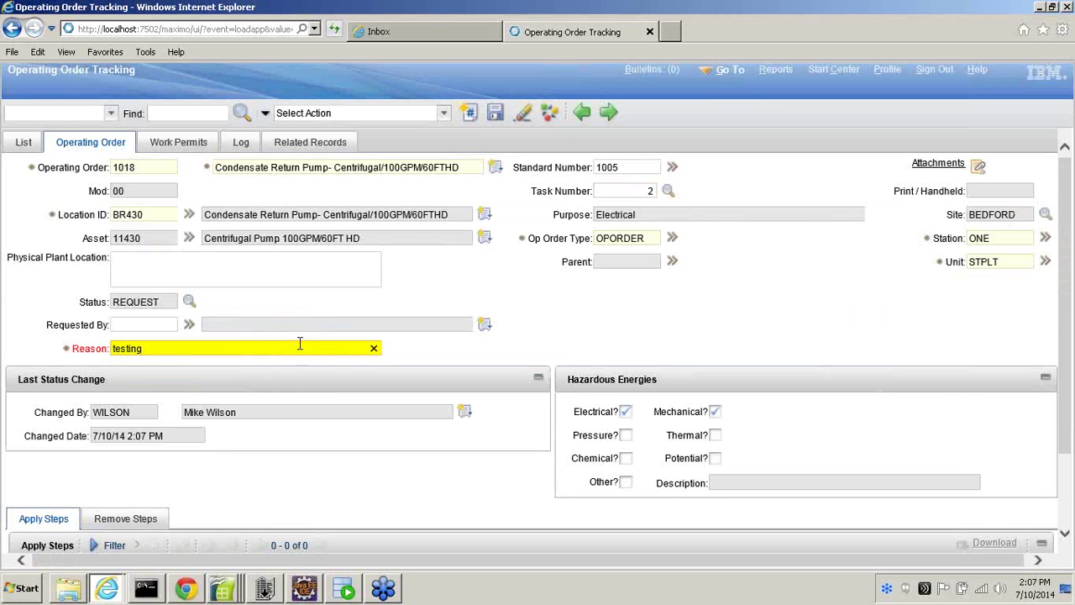
click(495, 112)
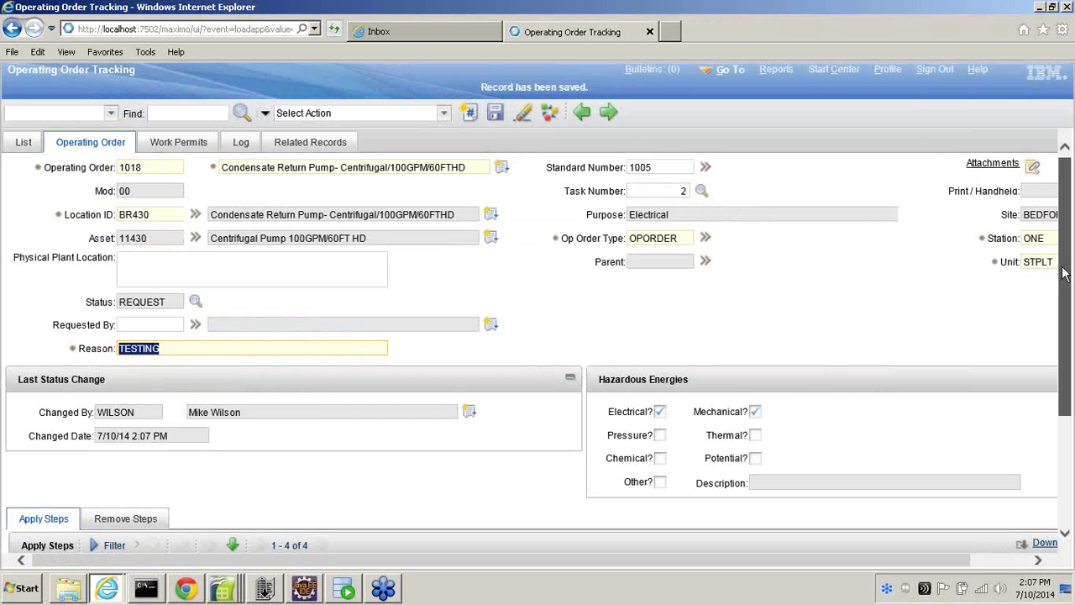
Scroll down to check order 1018's four apply steps, then back to the top.
scroll(538, 442, down, 2)
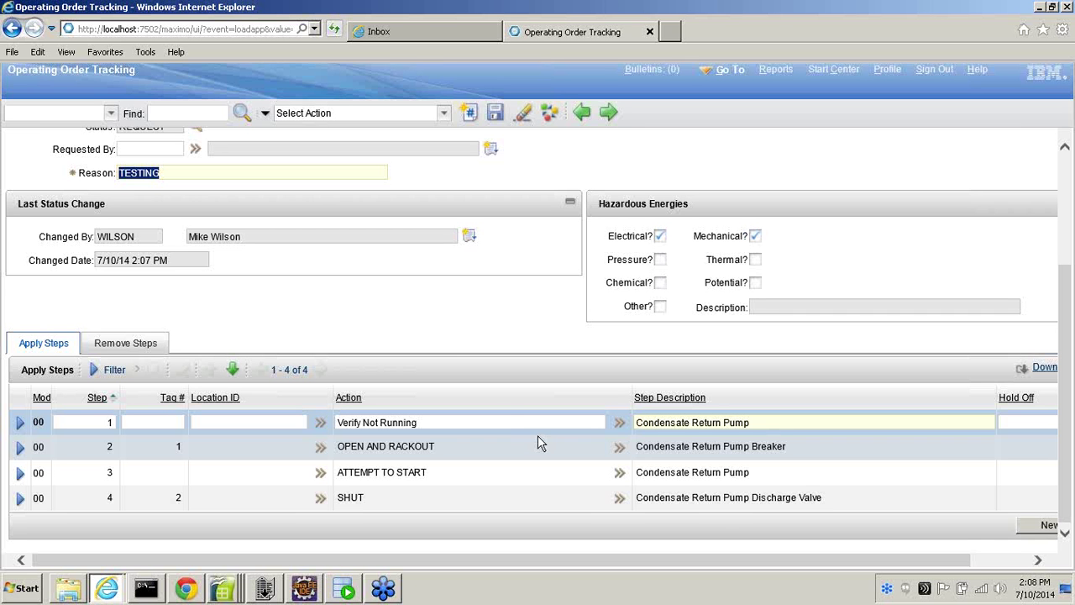
scroll(449, 349, up, 1)
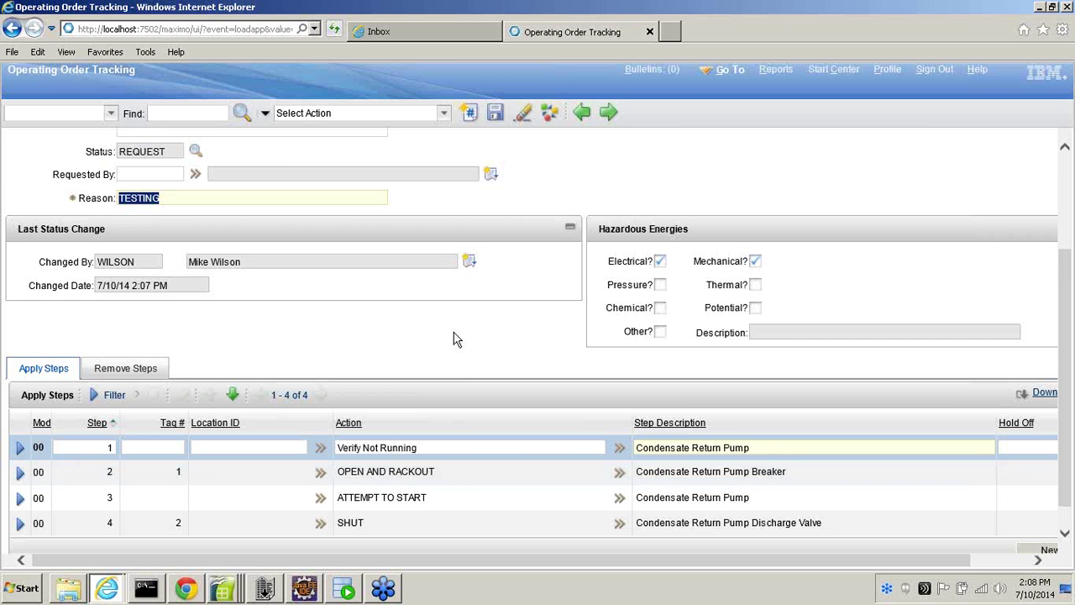
scroll(454, 339, up, 3)
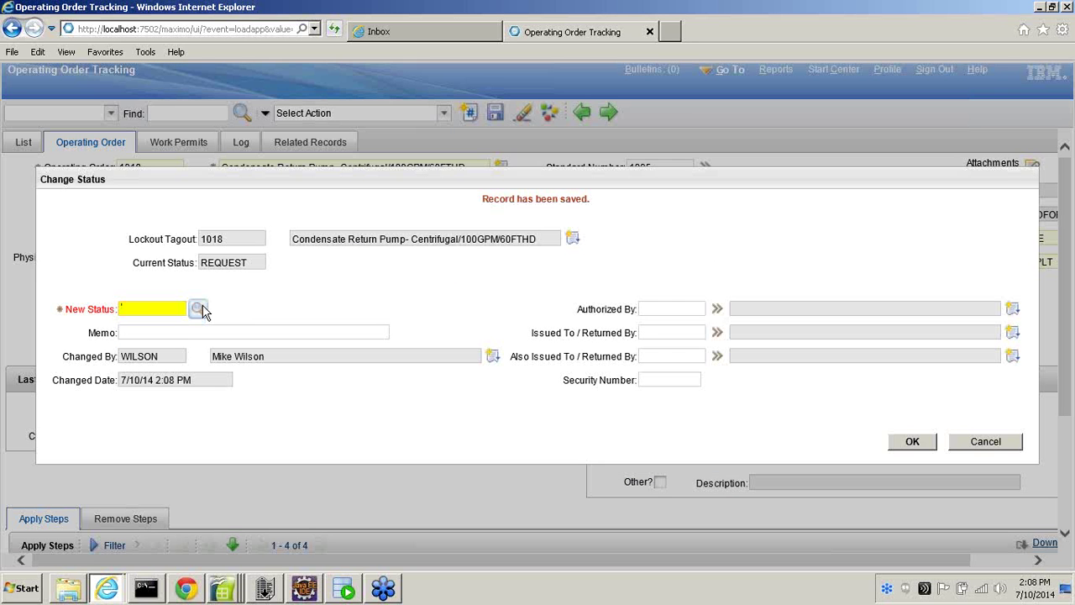
Set the new status to APPLY ISSUED, entering the authorizing user and the issued-to user.
click(199, 309)
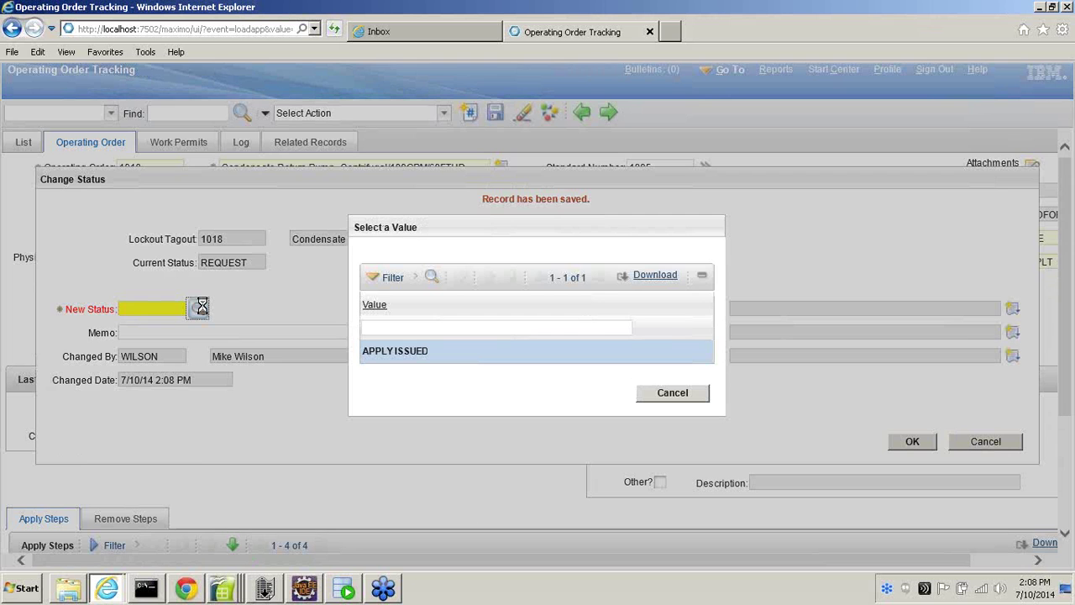
click(453, 351)
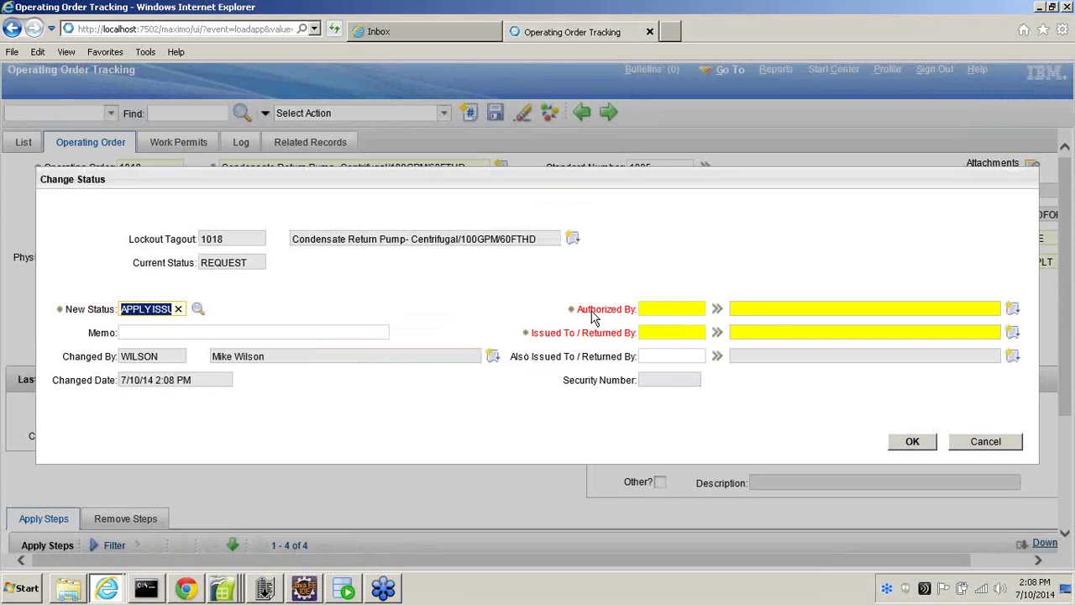
click(652, 310)
text(wilson)
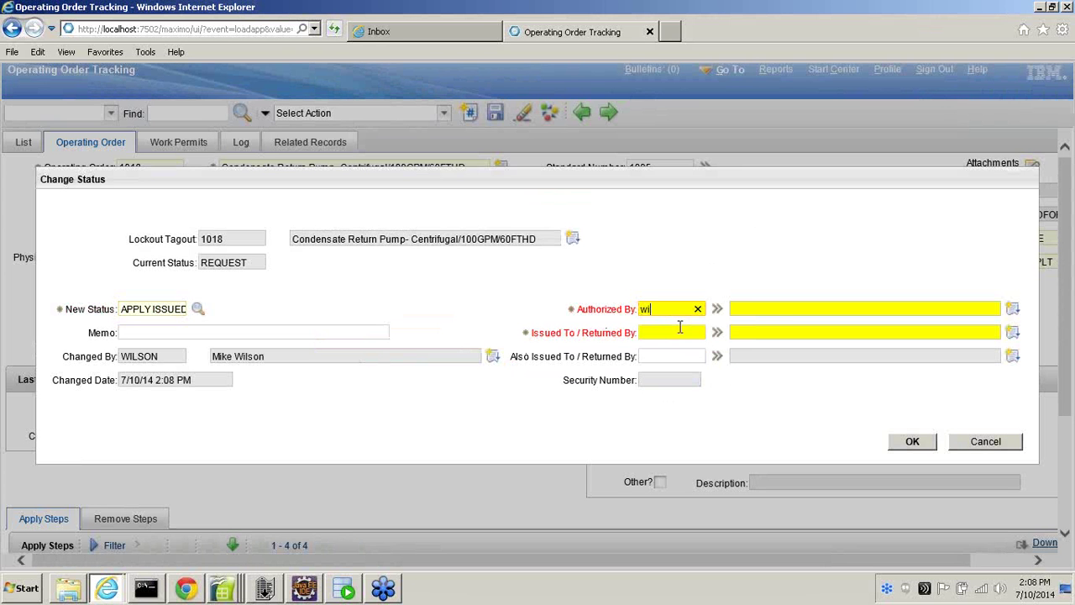
key(Tab)
text(sm)
text(h)
key(Tab)
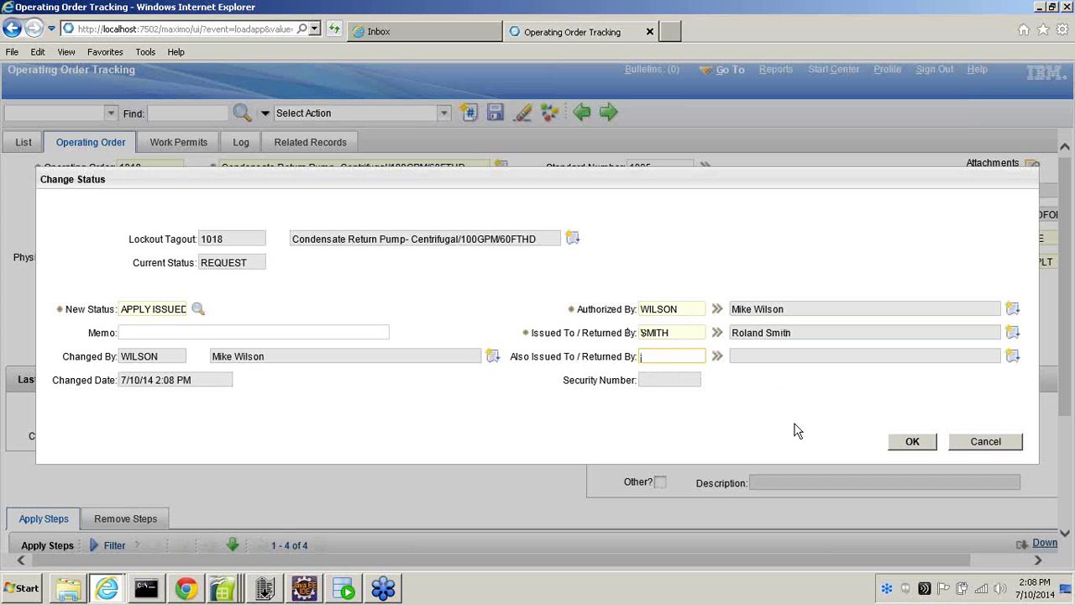
Apply the APPLY ISSUED status change and dismiss the confirmation message.
click(913, 443)
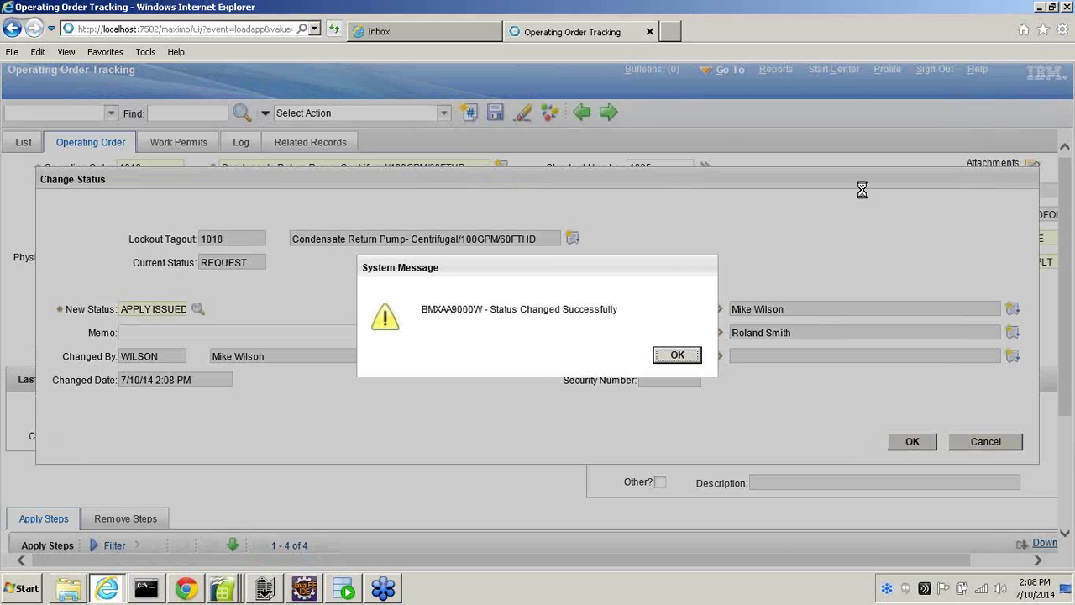
click(684, 354)
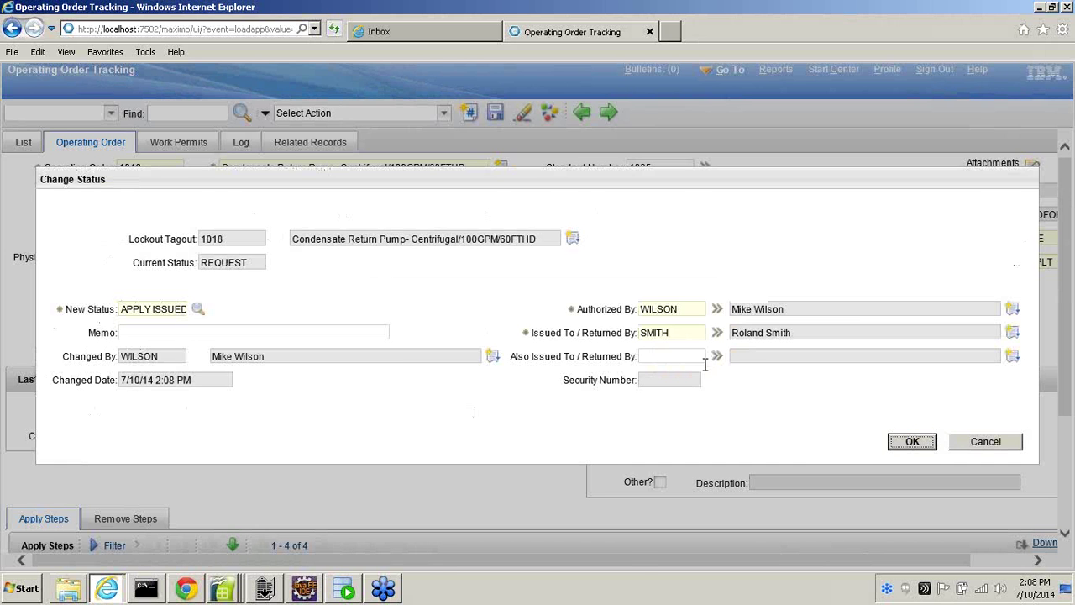
key(Return)
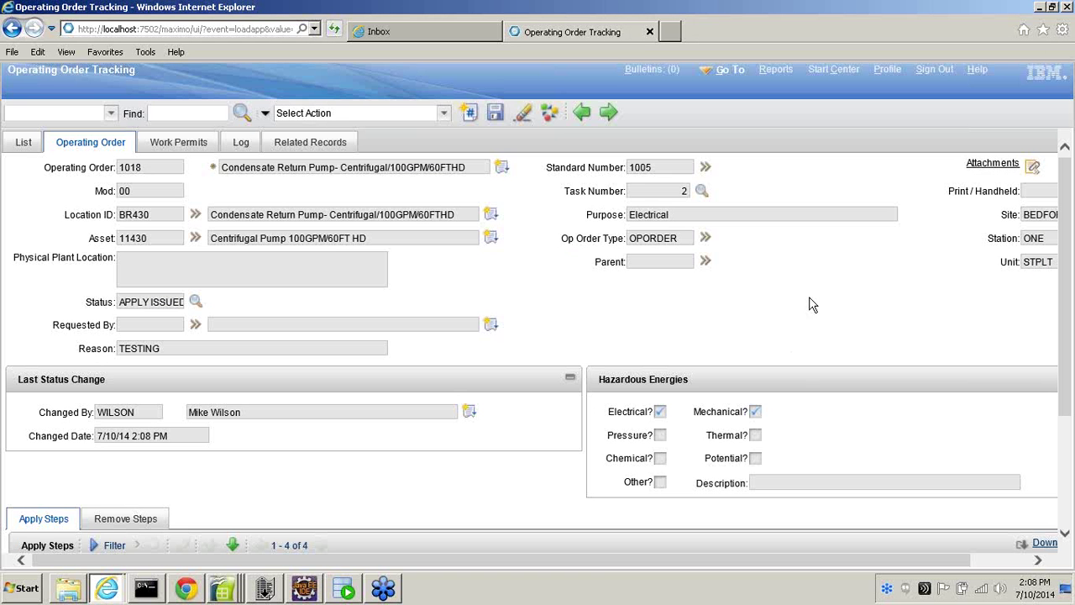
Change order 1018's status to APPLIED with the required security number, then dismiss the message.
click(550, 116)
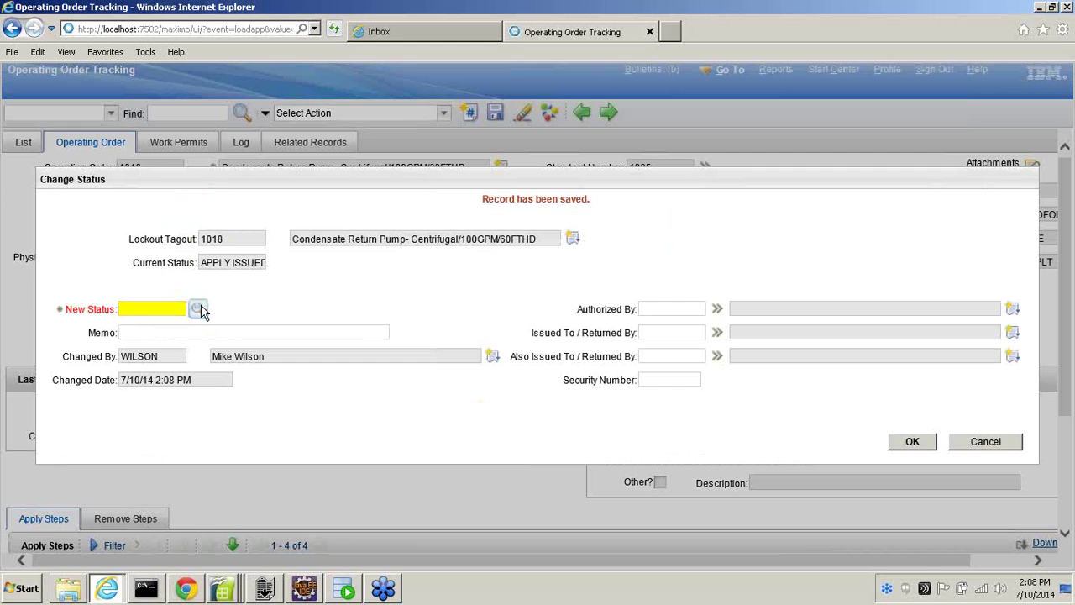
click(200, 307)
click(187, 352)
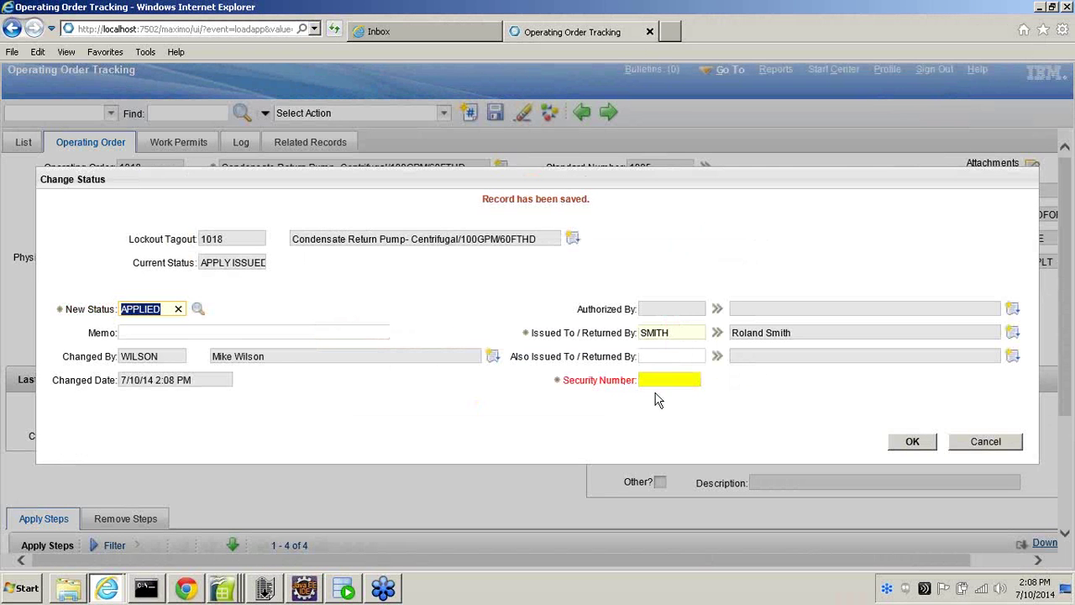
click(665, 380)
text(12)
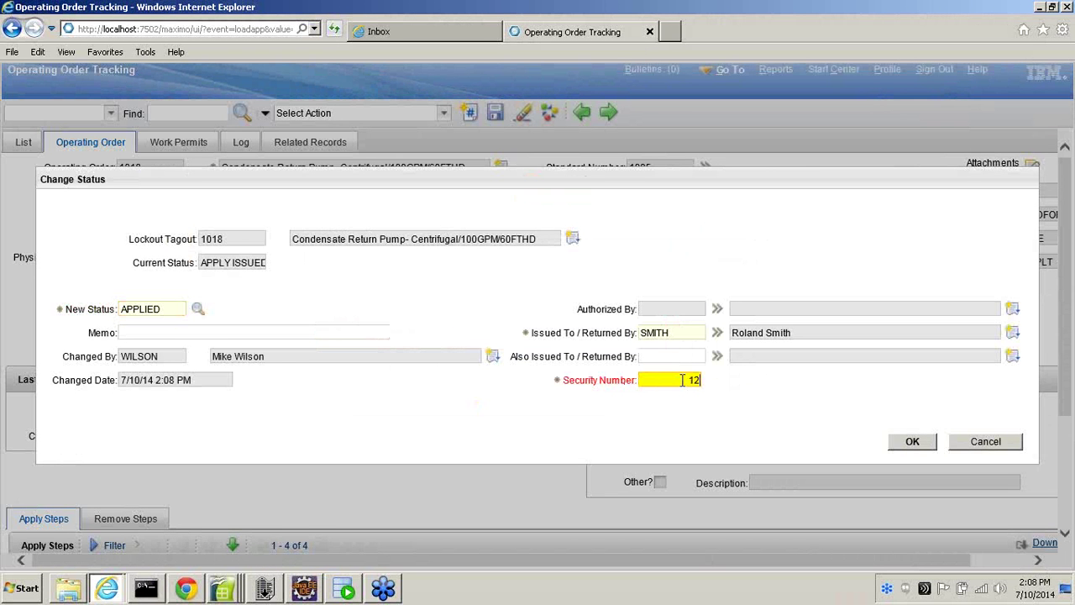
text(12)
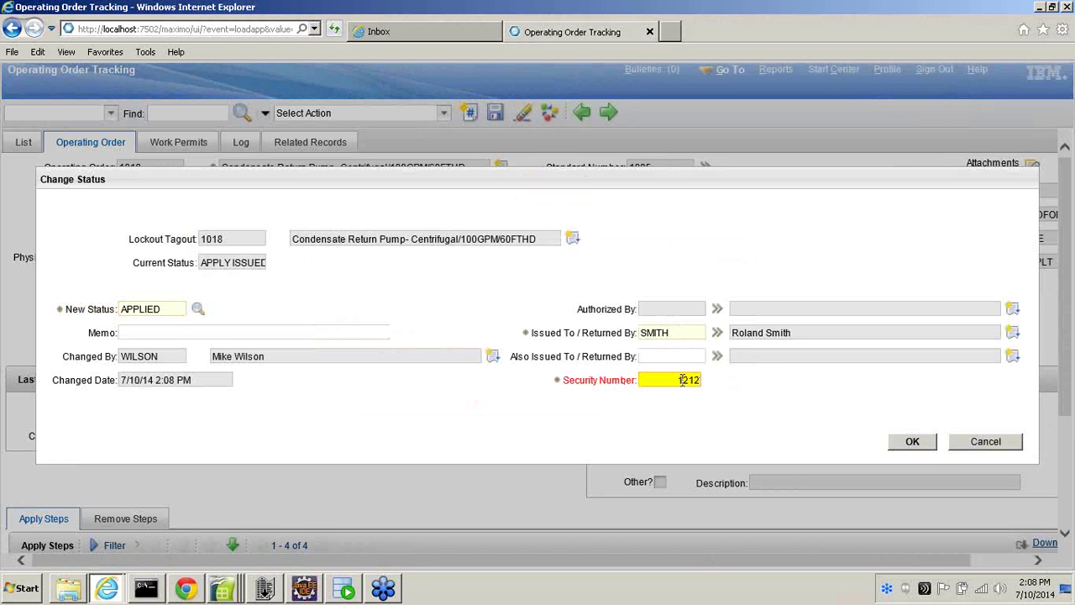
click(920, 443)
click(677, 355)
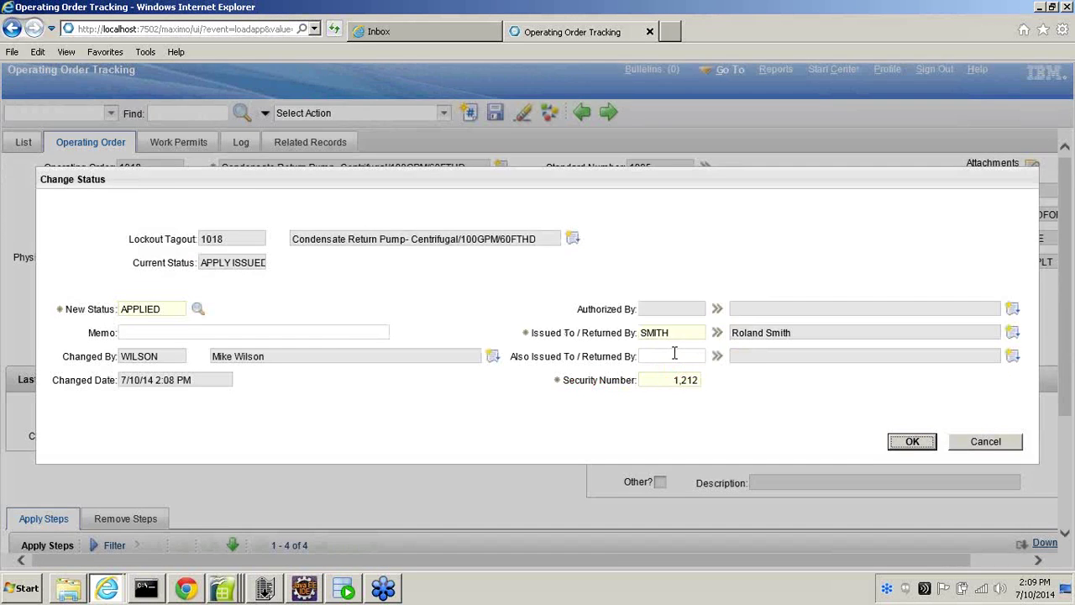
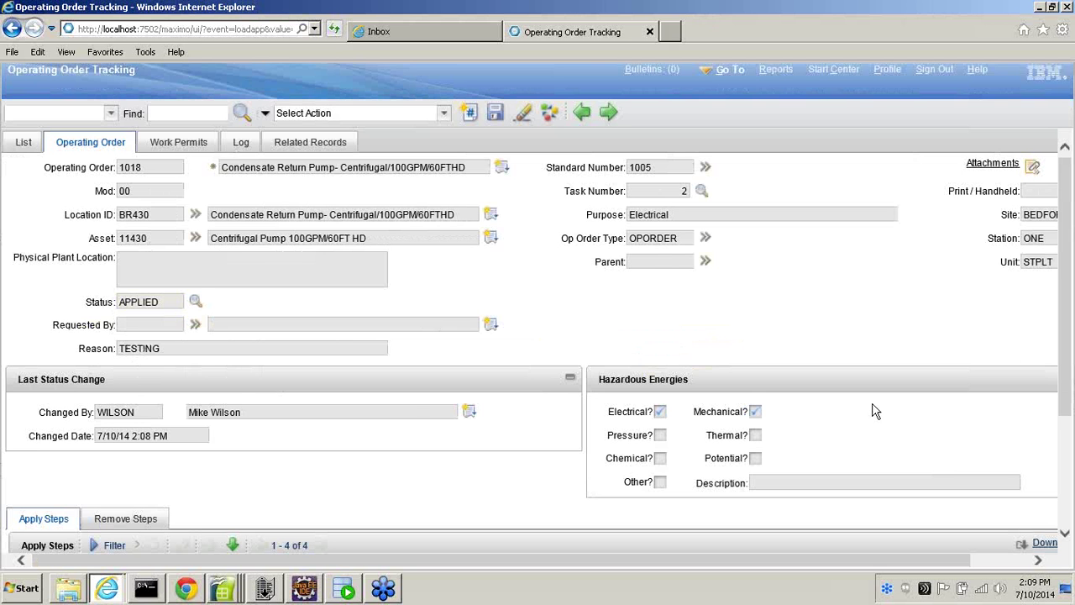
Check Mechanical as a hazardous energy on operating order 1018, alongside Electrical.
click(755, 411)
Switch to another running application from the taskbar.
click(385, 589)
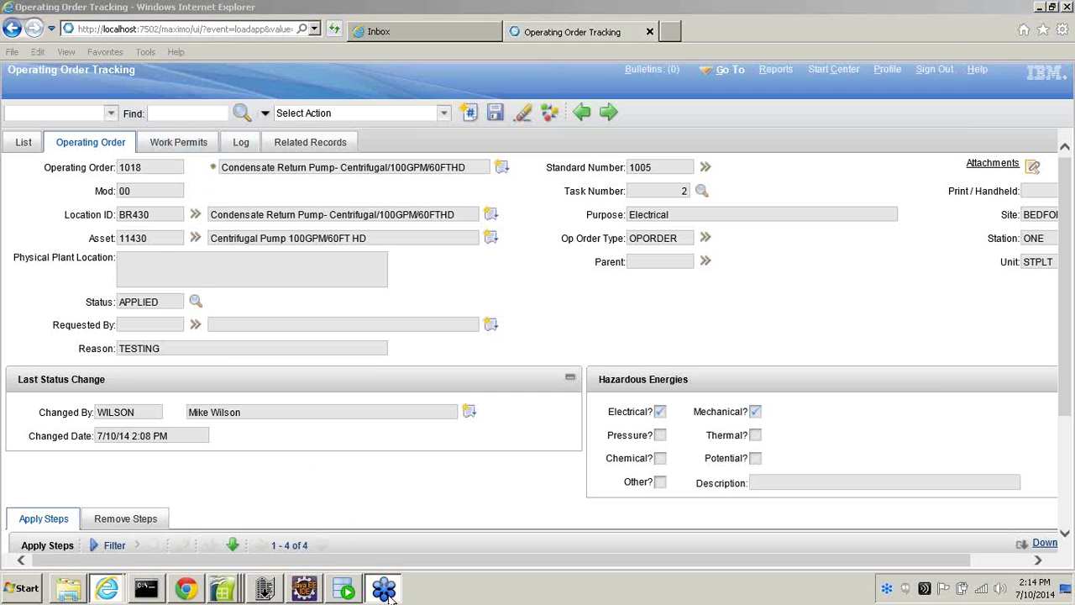